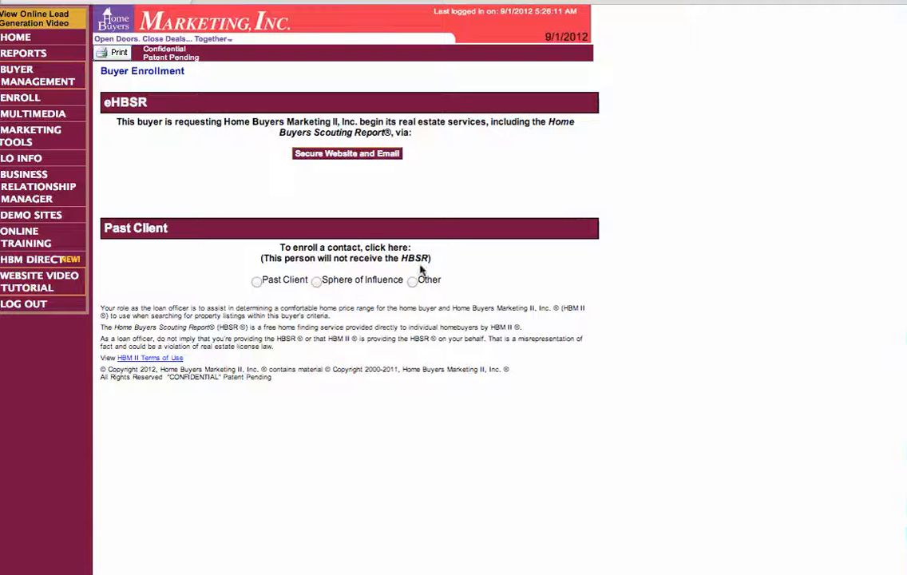
Start a Secure Website and Email enrollment and save the buyer's contact and current home information as filled in.
click(336, 159)
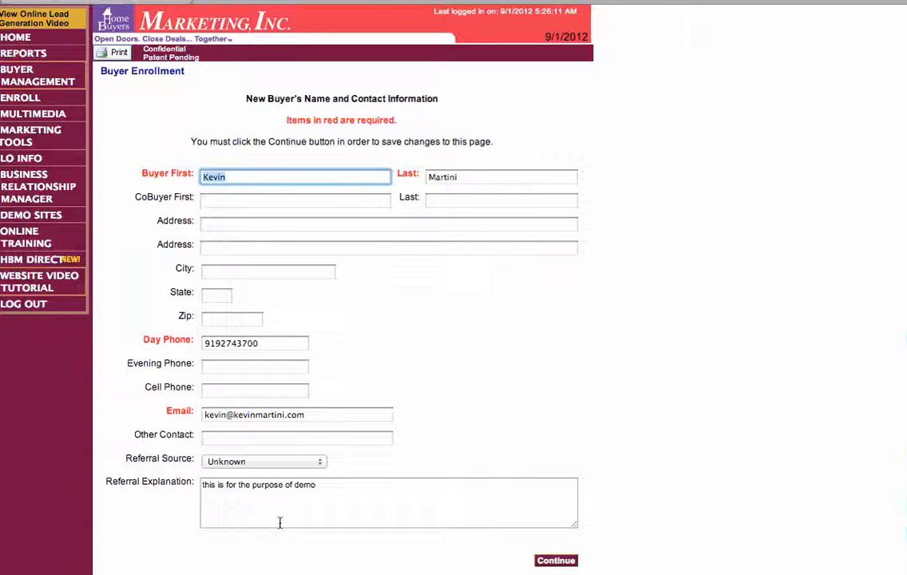
click(551, 562)
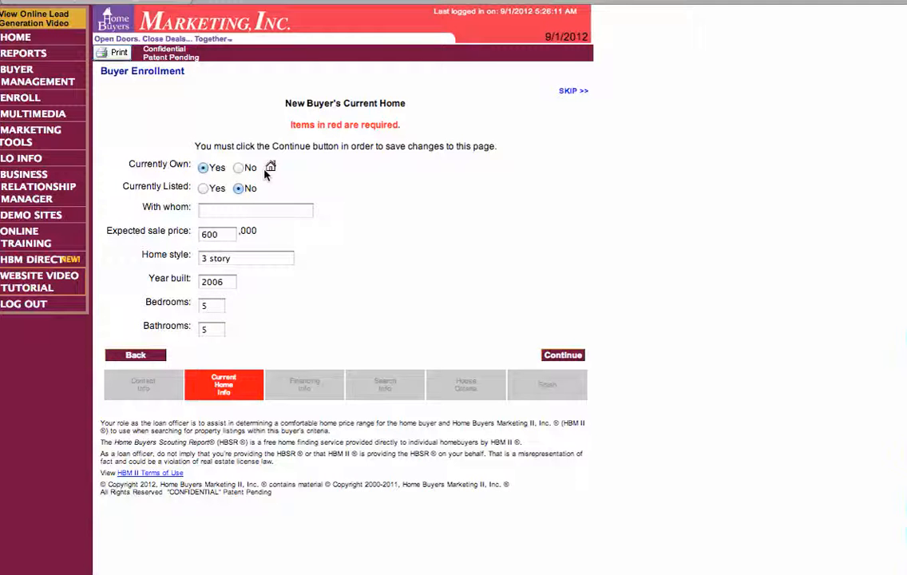
click(563, 356)
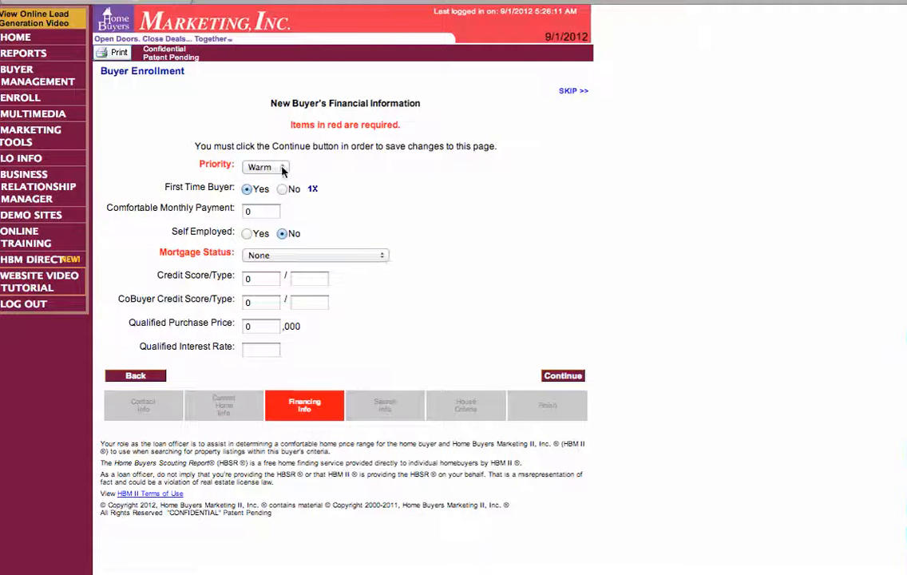
Check the buyer's priority options, keep Warm, and save the financial information.
click(283, 169)
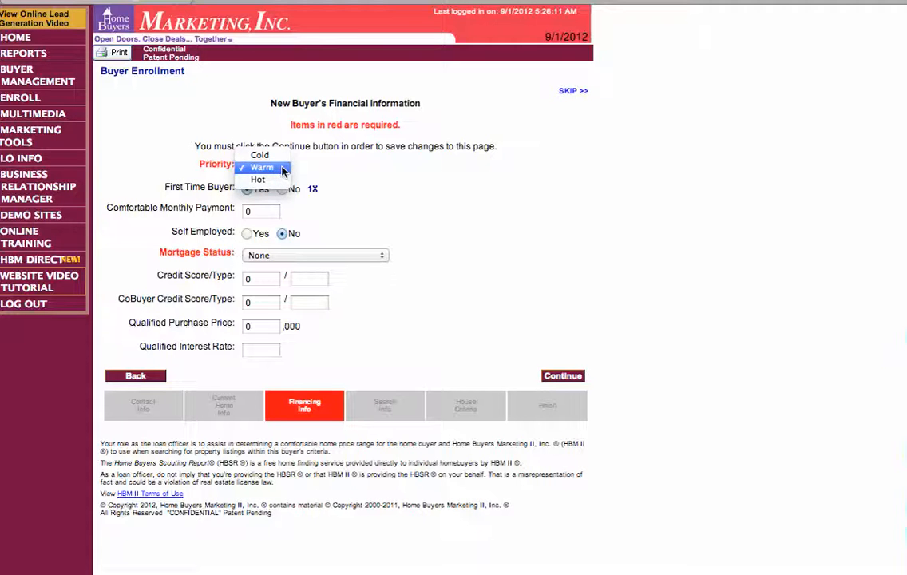
click(307, 173)
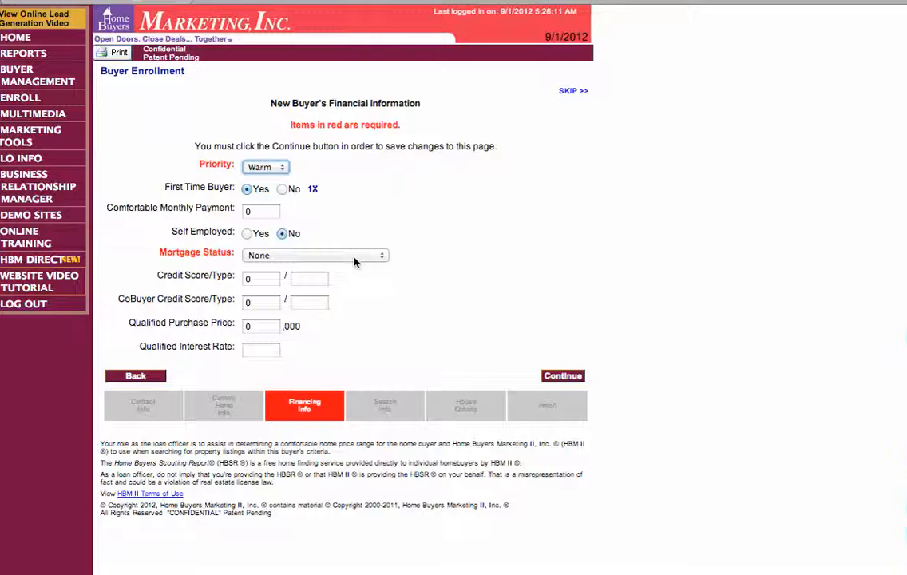
click(564, 376)
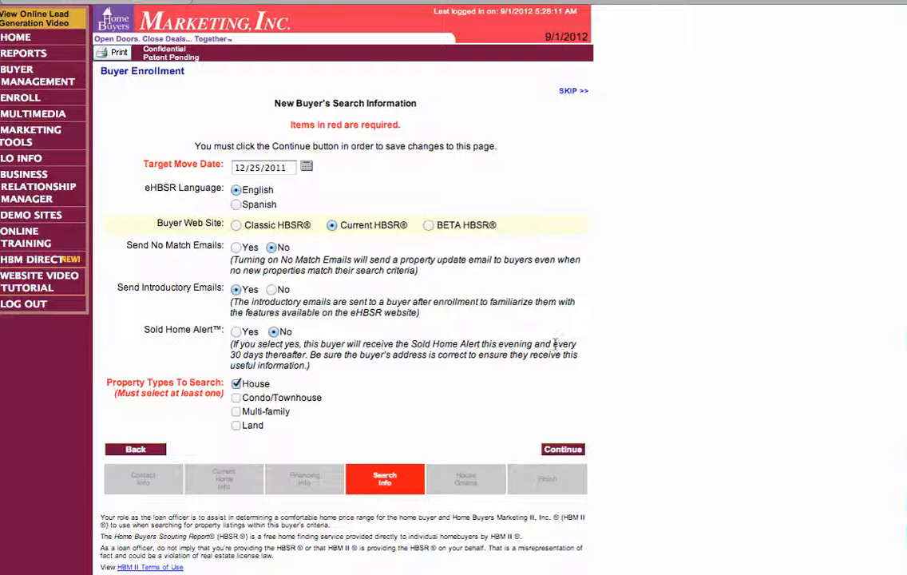
Set the buyer's target move date to 12/25/2012.
click(285, 165)
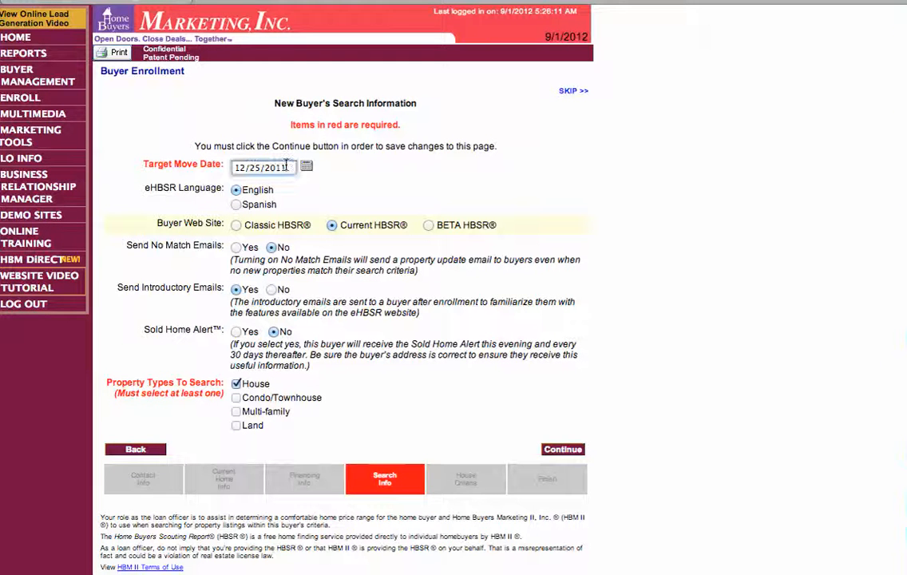
key(BackSpace)
text(2)
Choose BETA HBSR as the buyer web site, enable introductory emails, and save the search information.
click(429, 226)
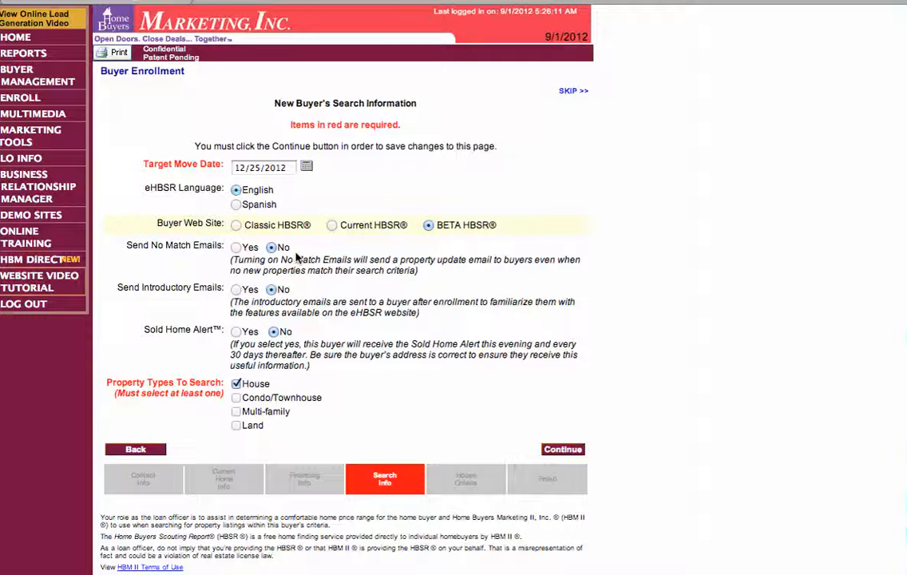
click(236, 290)
click(559, 451)
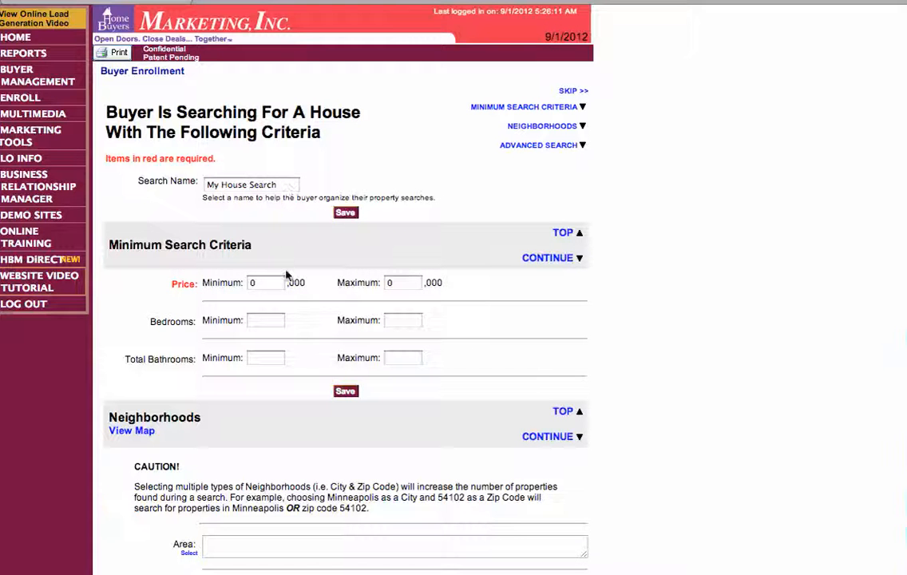
Set the house search price range to a minimum of 400,000 and a maximum of 500,000.
click(270, 284)
key(BackSpace)
text(400)
key(Tab)
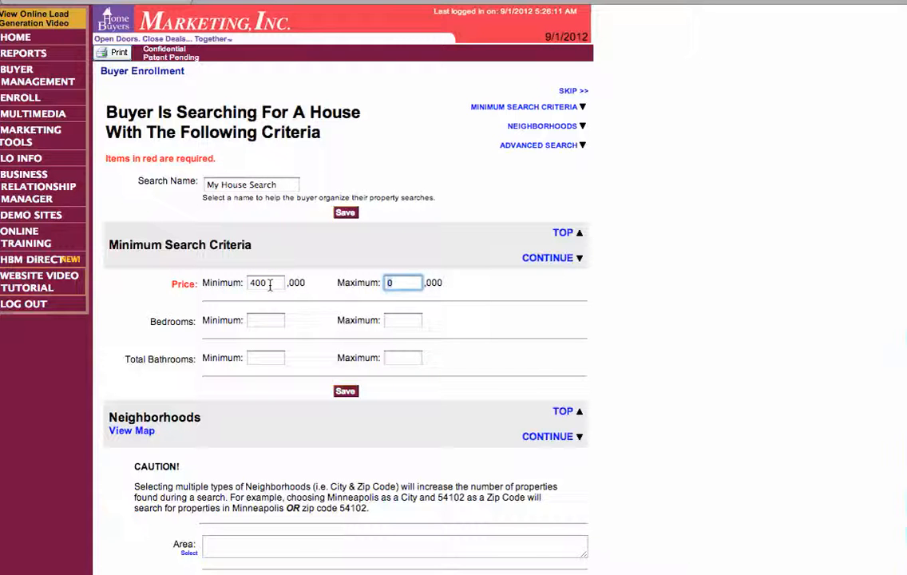
text(500)
key(Tab)
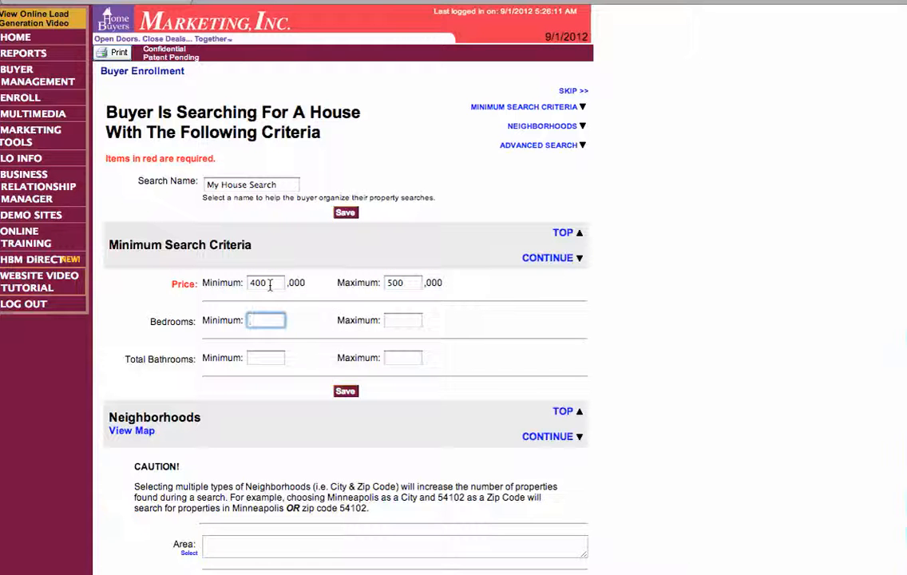
Set the bedrooms range to 3–5 and the minimum total bathrooms to 2, leaving the bathroom maximum blank.
text(3)
key(Tab)
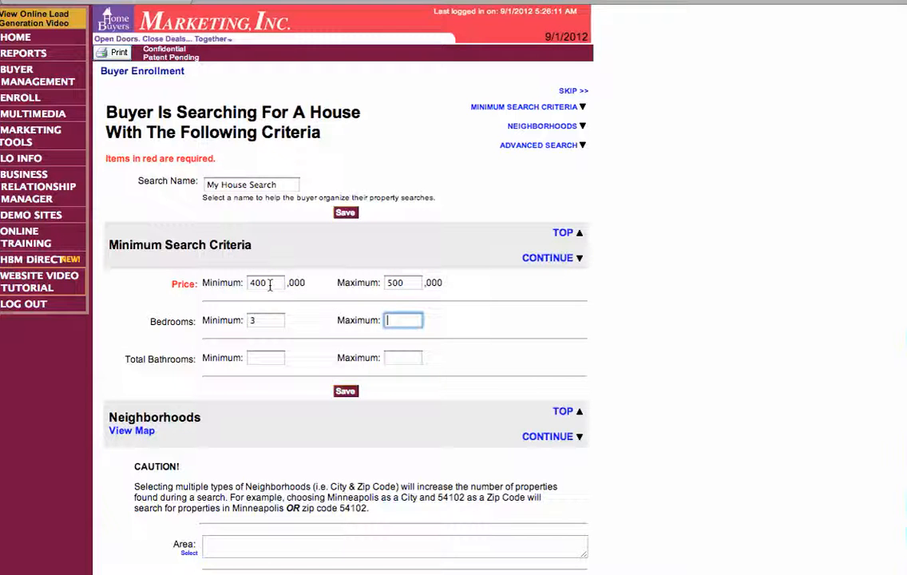
text(5)
key(Tab)
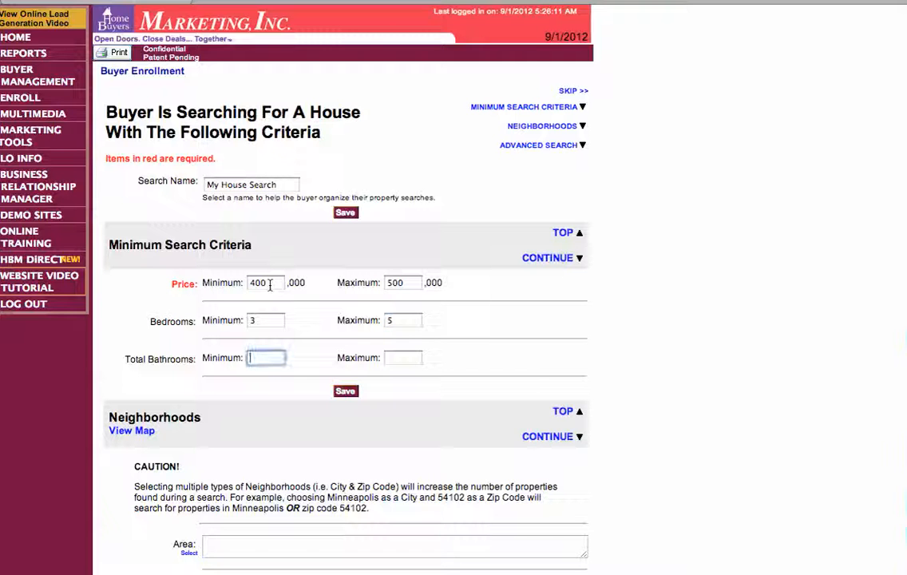
text(2)
key(Tab)
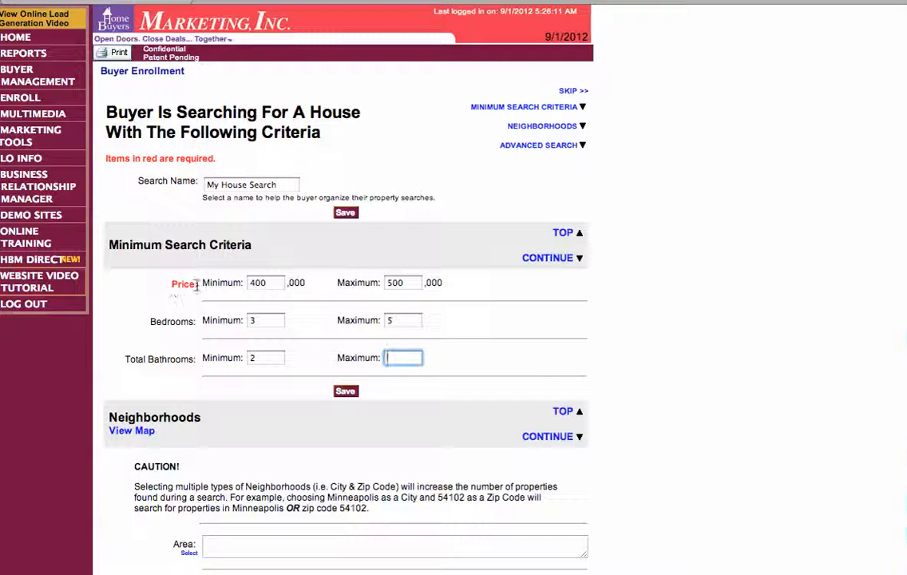
key(super+a)
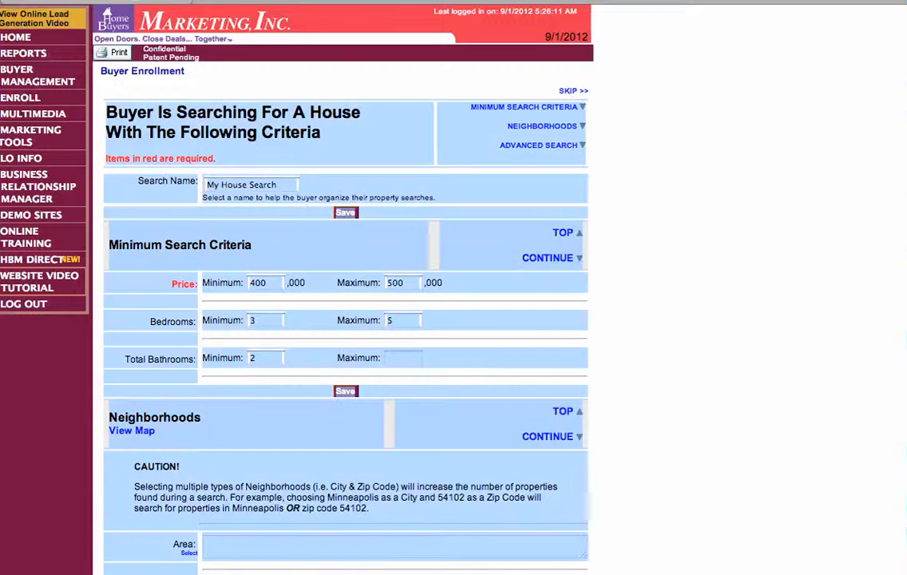
click(867, 249)
Limit the neighborhood search to the area 001 - Raleigh - Inside the bel and save the area selection.
scroll(868, 250, down, 5)
scroll(869, 250, down, 4)
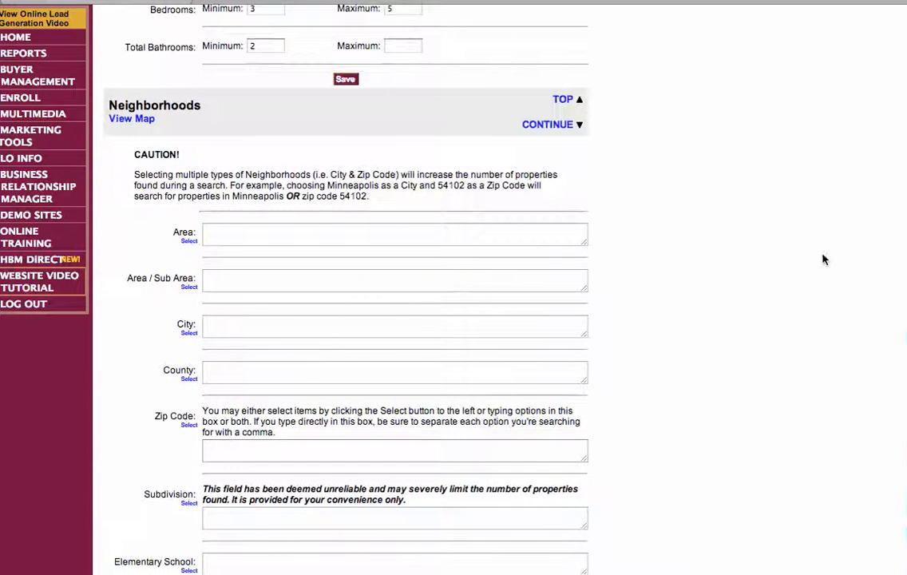
click(189, 242)
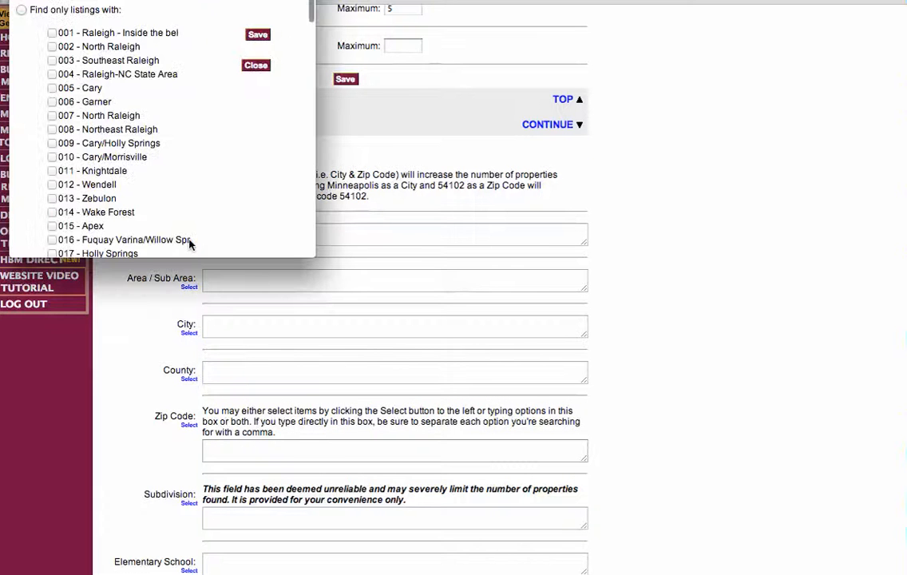
drag(213, 0, 196, 56)
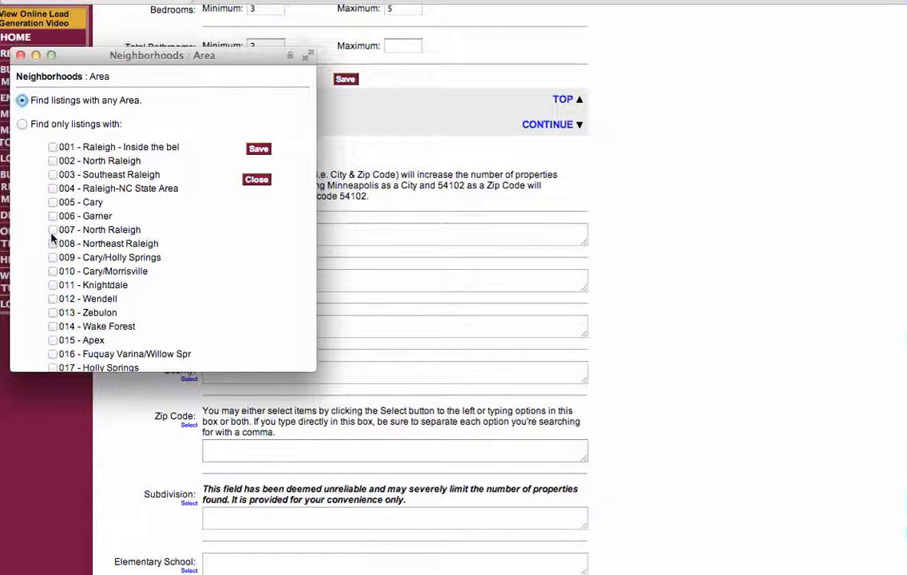
click(54, 148)
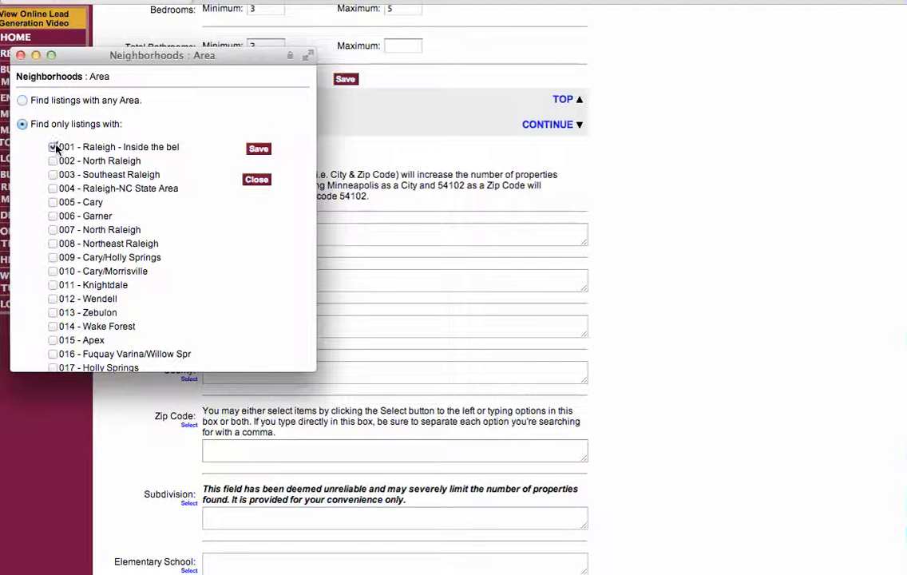
click(260, 150)
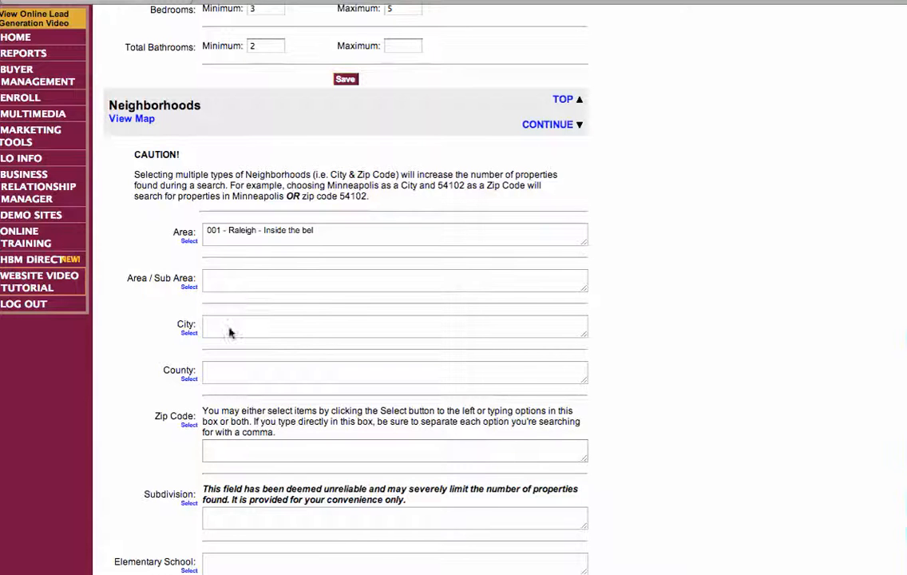
View the available city and zip code choices for the neighborhood criteria, closing each list without selecting anything.
click(189, 333)
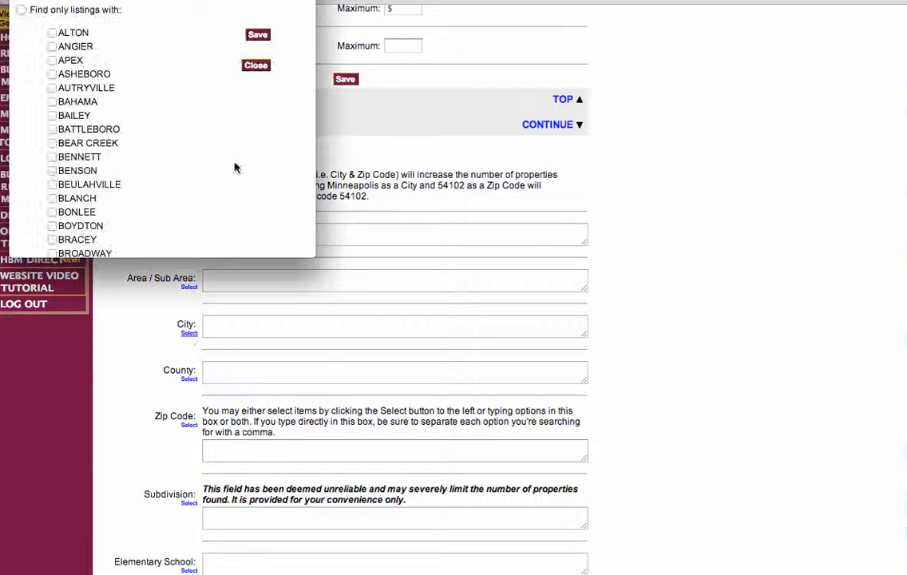
mouse_move(199, 1)
mouse_down()
mouse_move(202, 72)
mouse_move(246, 109)
mouse_move(274, 118)
mouse_move(183, 0)
mouse_up()
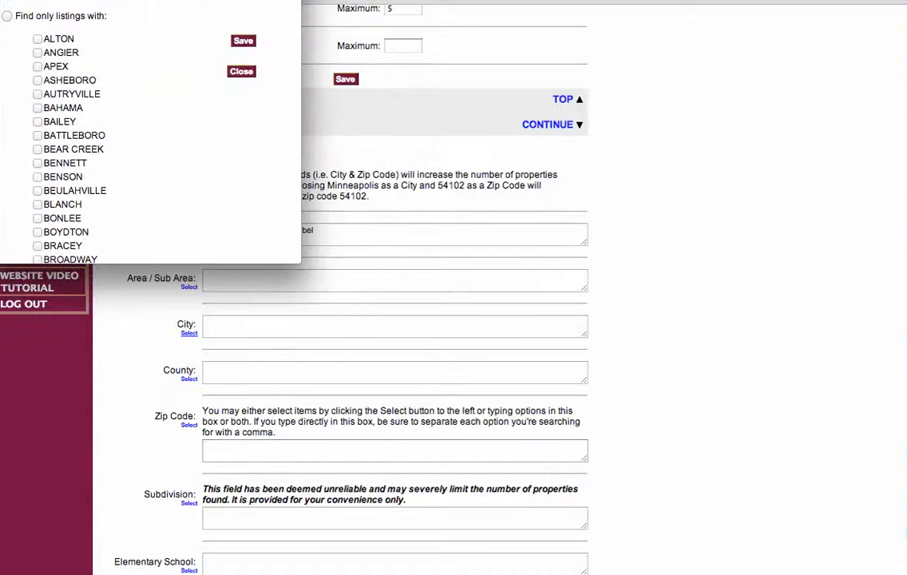
click(6, 2)
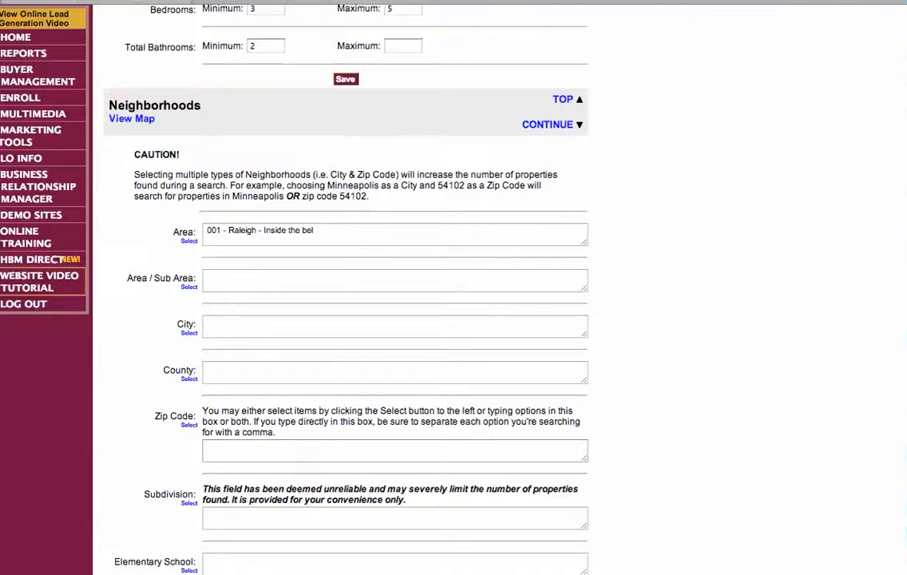
click(190, 426)
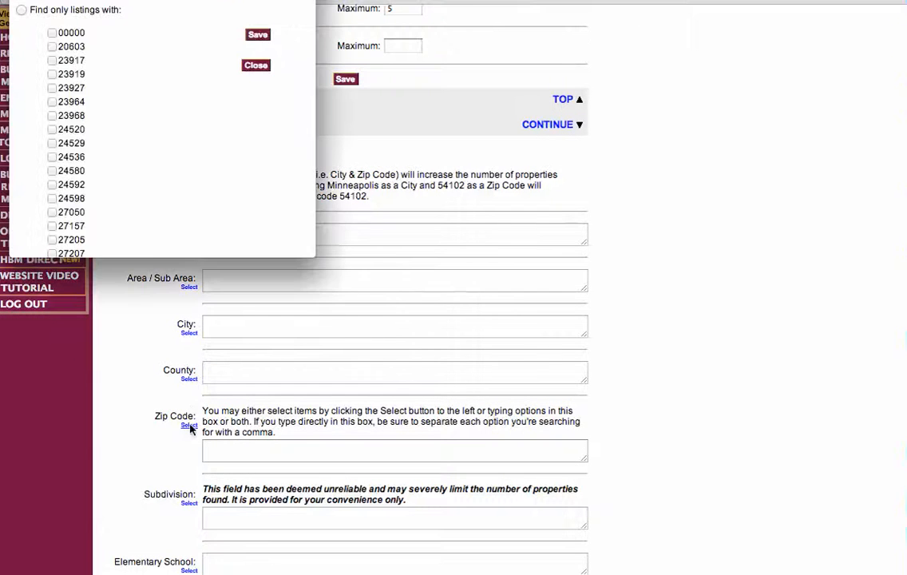
drag(181, 0, 182, 0)
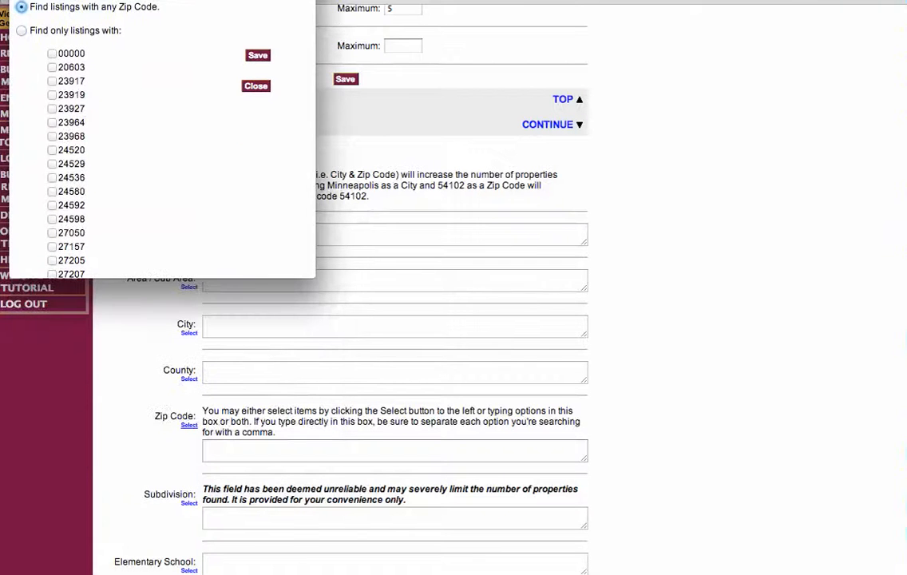
click(17, 2)
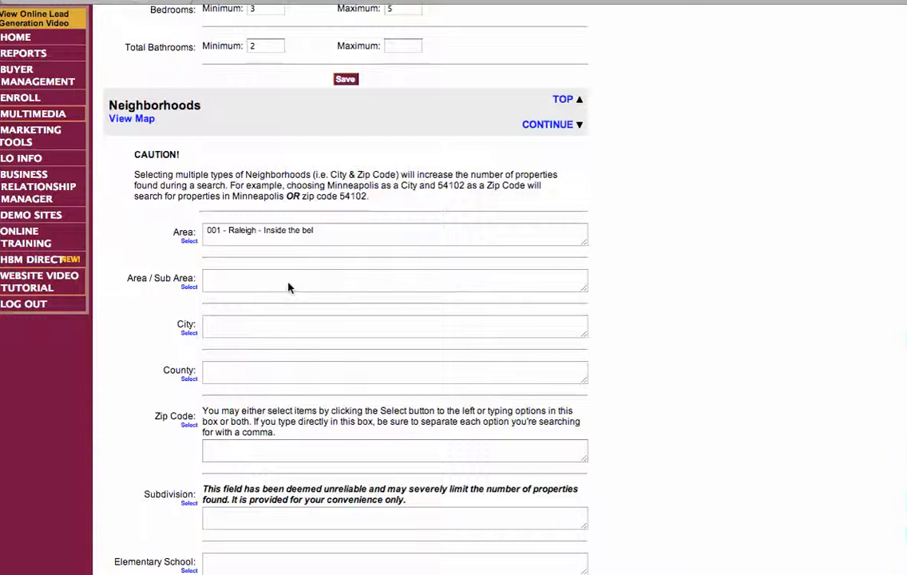
Save the house search criteria and continue to the final enrollment page.
click(345, 78)
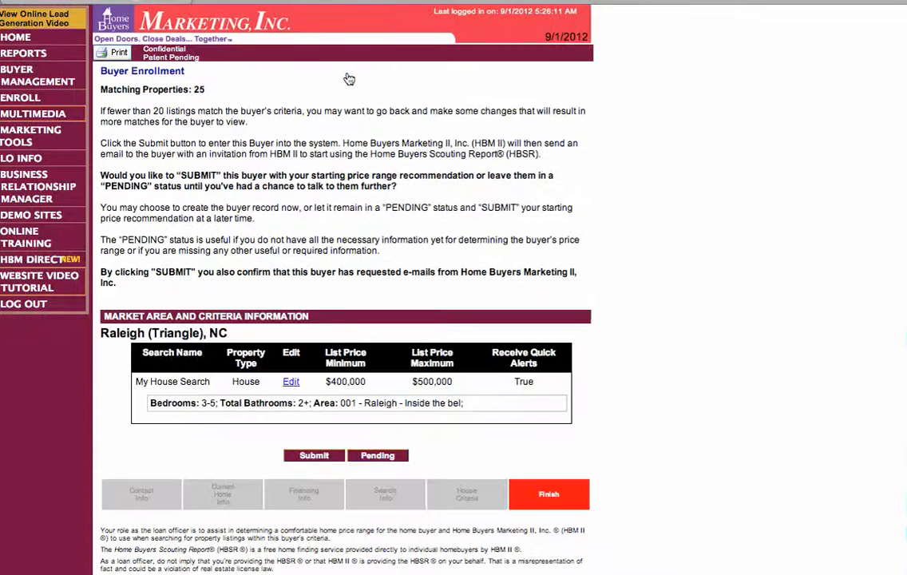